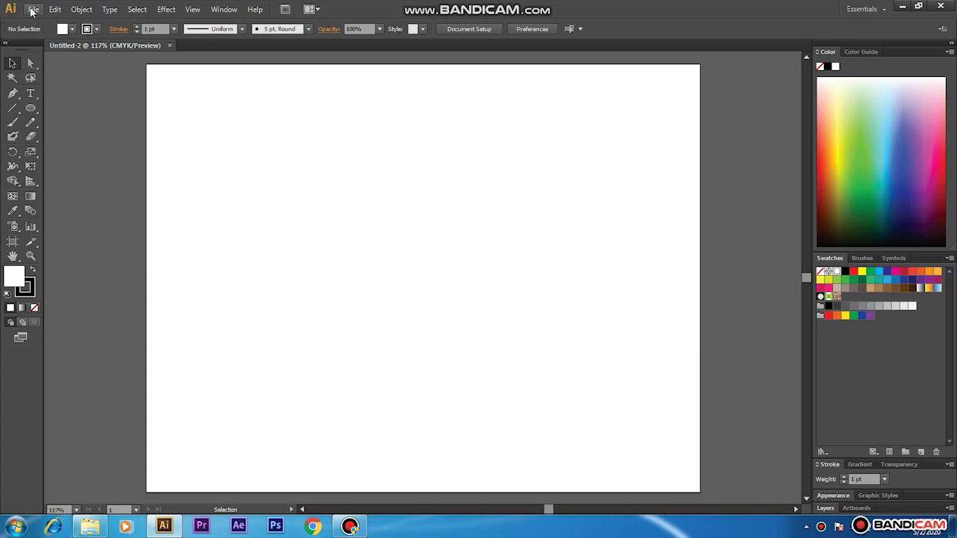
With the Rectangle tool, draw three squares along the top and a wider rectangle under the first.
left_click(32, 111)
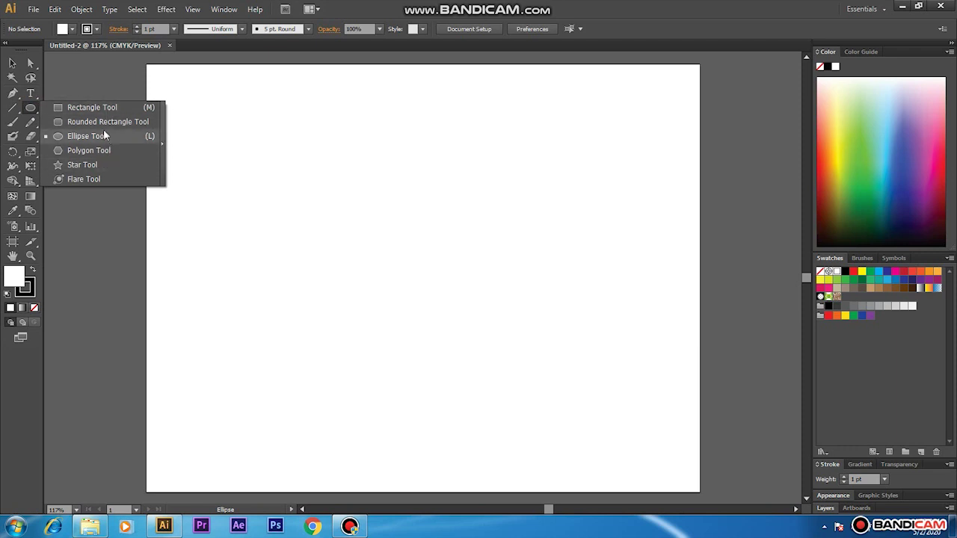
left_click(100, 110)
left_click_drag(221, 147, 326, 245)
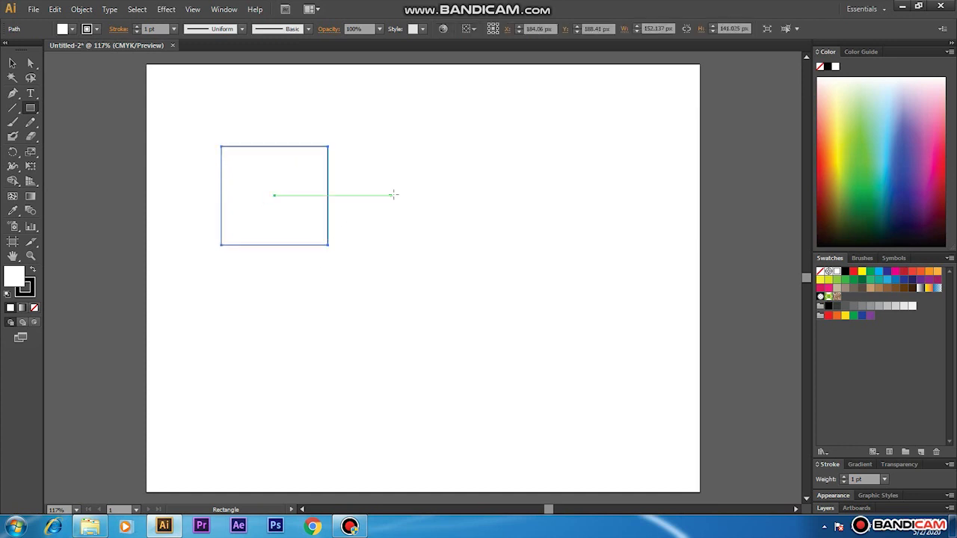
mouse_move(372, 140)
left_mouse_down()
mouse_move(436, 244)
mouse_move(467, 237)
left_mouse_up()
left_click_drag(523, 132, 617, 228)
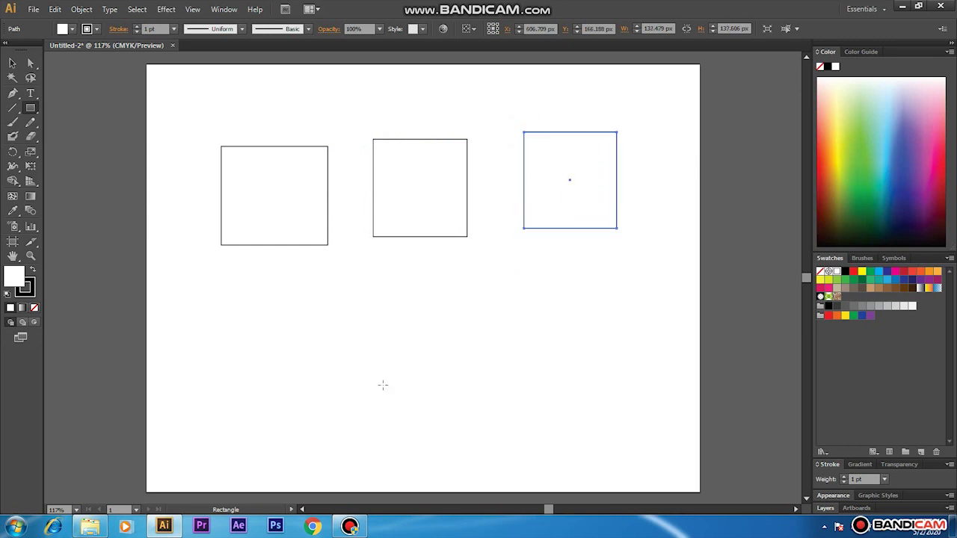
left_click_drag(236, 299, 356, 396)
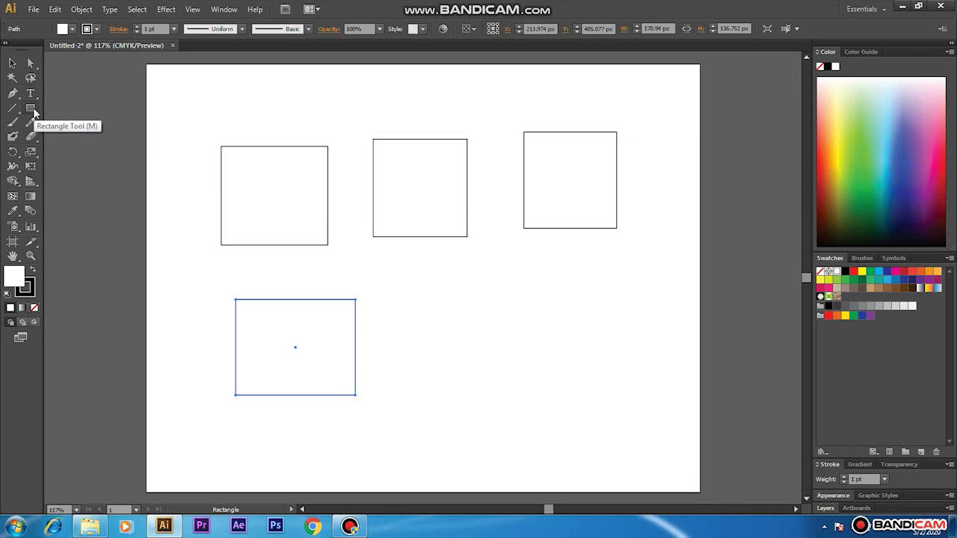
Switch to the Lasso tool and loop around one corner anchor of the first square.
left_click(33, 111)
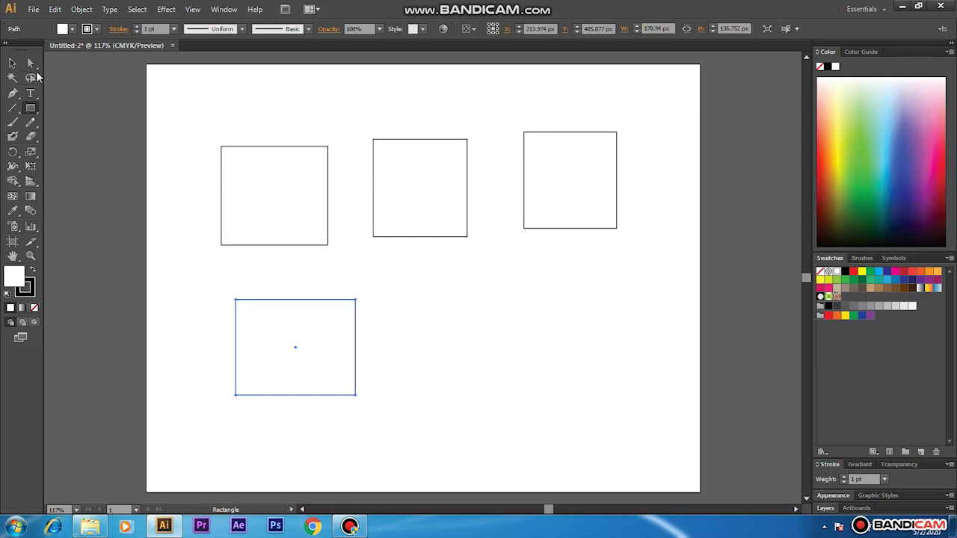
left_click(32, 78)
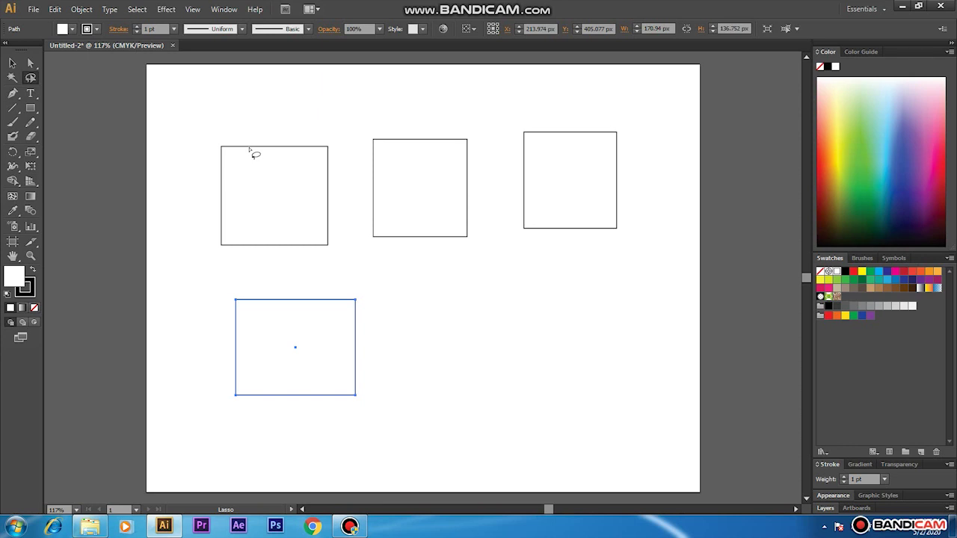
mouse_move(206, 116)
left_mouse_down()
mouse_move(207, 166)
mouse_move(207, 121)
left_mouse_up()
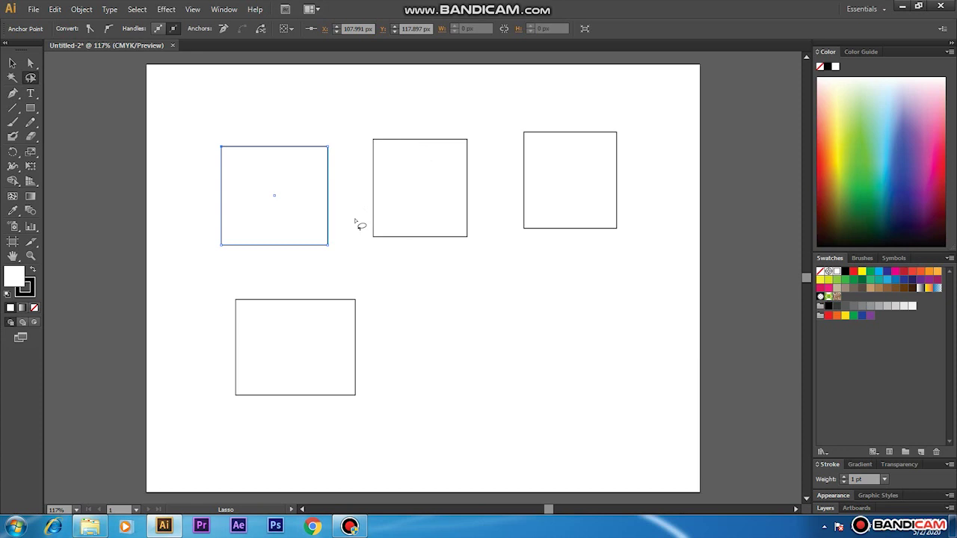
Lasso the squares' bottom corner anchors and the lower rectangle's top-right corner into one selection.
left_click(449, 294)
mouse_move(337, 218)
left_mouse_down()
mouse_move(318, 241)
mouse_move(346, 224)
left_mouse_up()
mouse_move(375, 228)
left_mouse_down()
mouse_move(379, 249)
mouse_move(373, 230)
left_mouse_up()
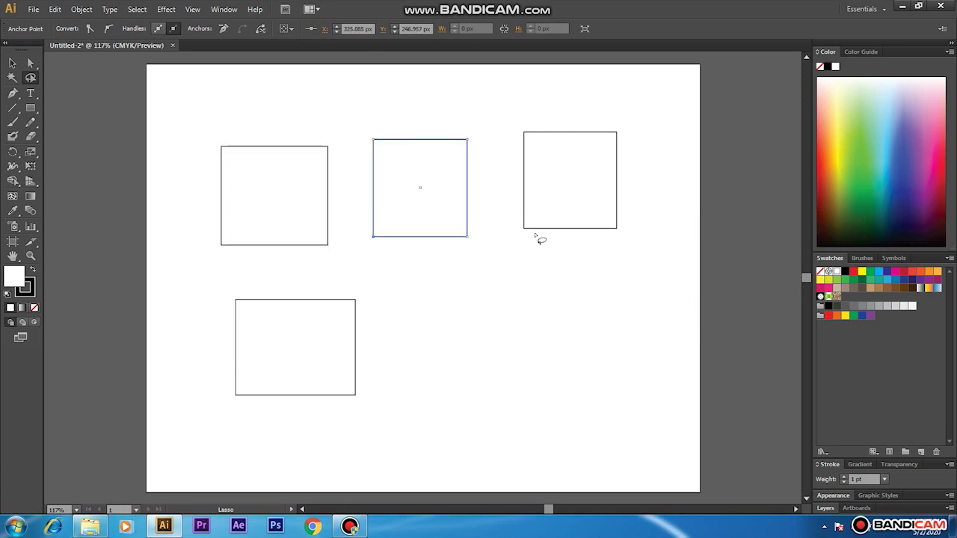
mouse_move(513, 229)
left_mouse_down()
mouse_move(545, 199)
mouse_move(530, 225)
left_mouse_up()
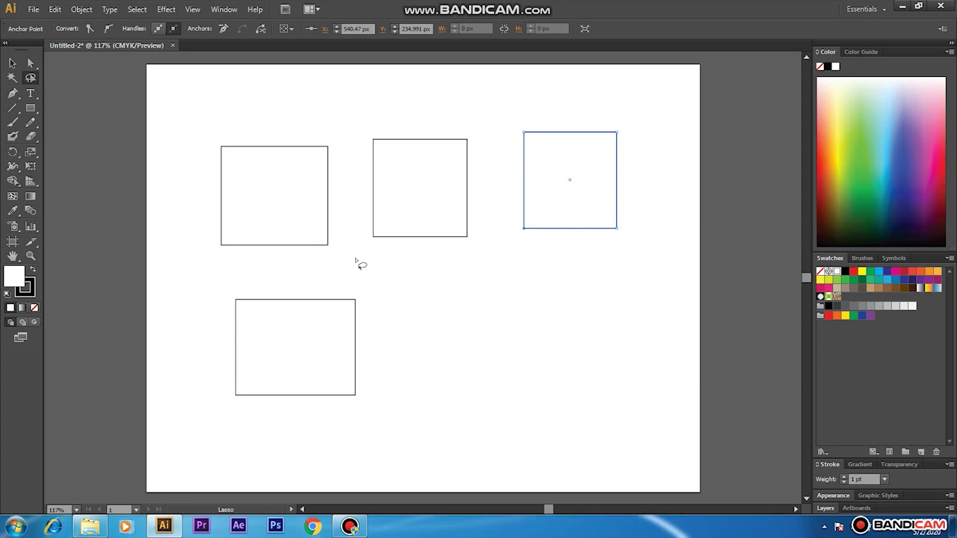
mouse_move(336, 227)
left_mouse_down()
mouse_move(323, 231)
mouse_move(329, 239)
left_mouse_up()
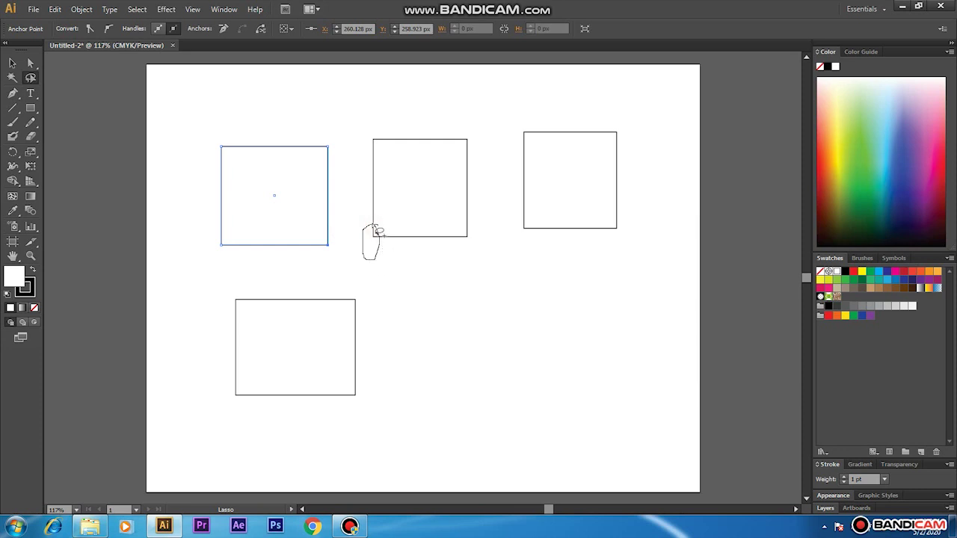
left_click_drag(378, 240, 376, 229)
left_click_drag(542, 229, 536, 224)
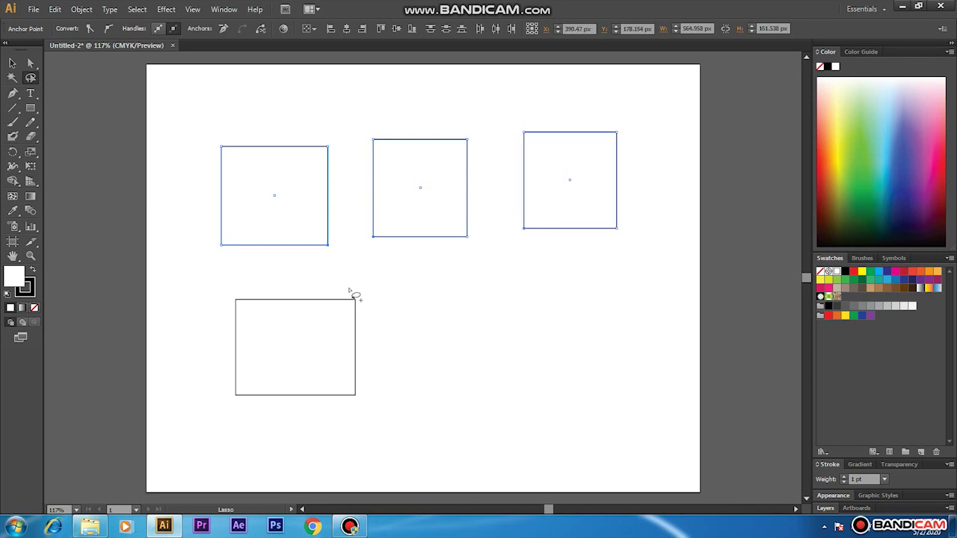
left_click_drag(345, 294, 342, 297)
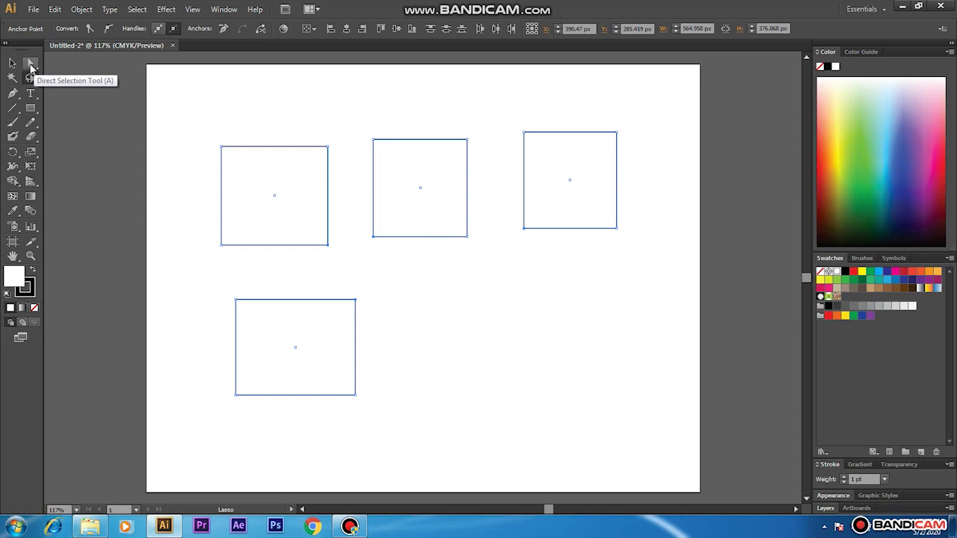
Drag the selected corner anchors with Direct Selection, distorting all four shapes.
left_click(30, 65)
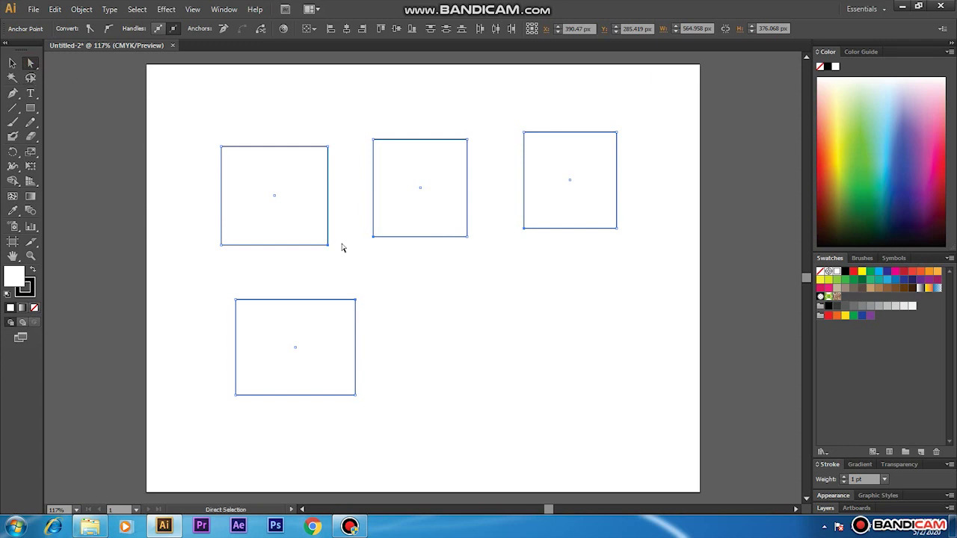
mouse_move(373, 238)
left_mouse_down()
mouse_move(442, 319)
mouse_move(545, 268)
mouse_move(485, 299)
left_mouse_up()
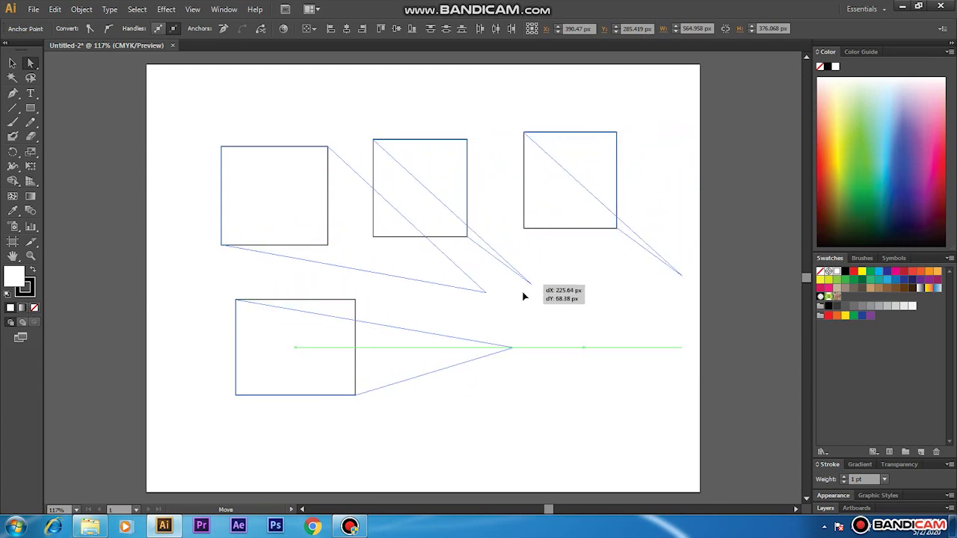
left_click_drag(485, 299, 419, 291)
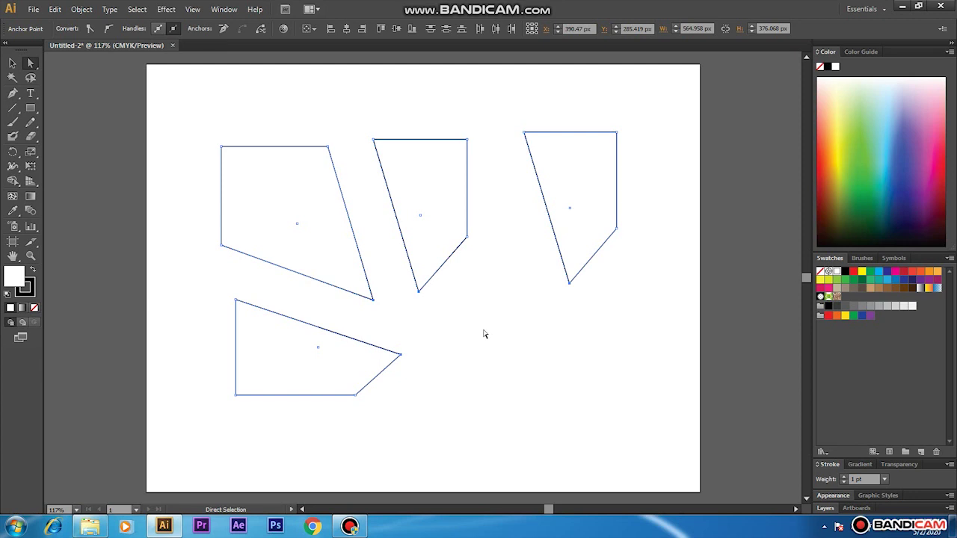
Undo the corner move and deselect everything, restoring the plain rectangles.
key("v")
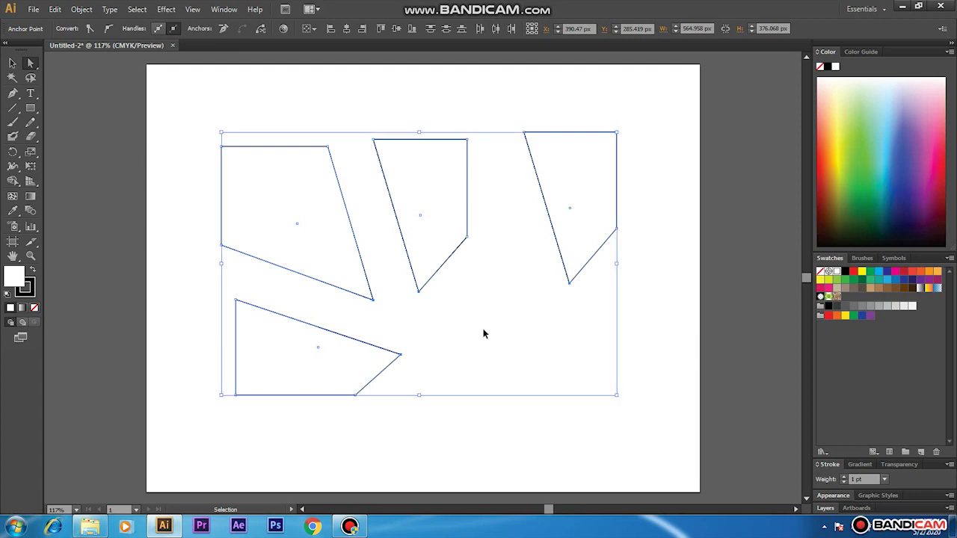
key("ctrl+z")
key("a")
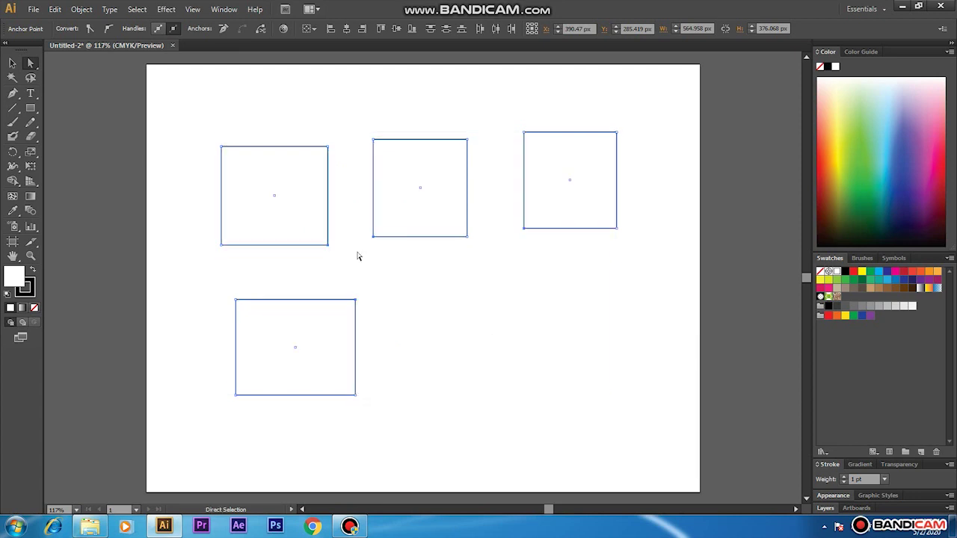
left_click(196, 160)
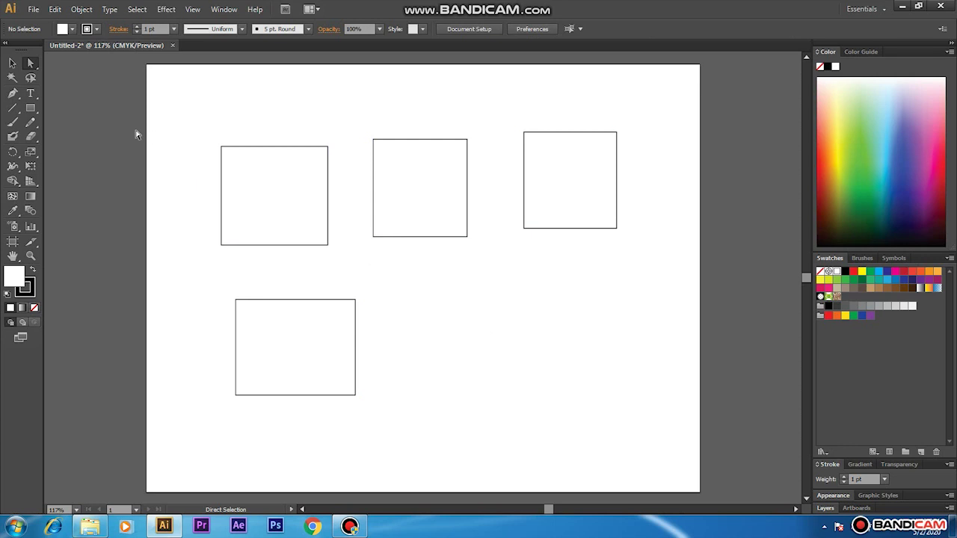
left_click(30, 77)
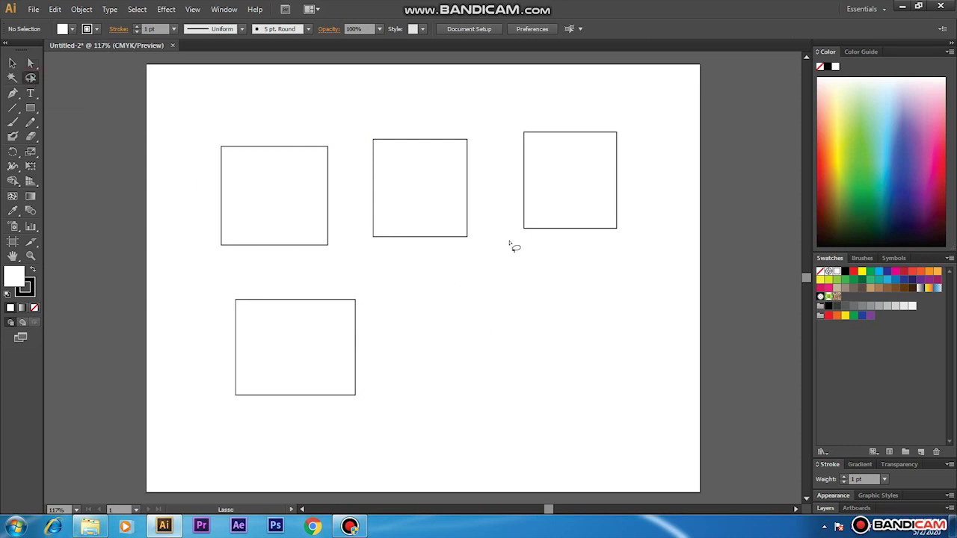
mouse_move(509, 215)
left_mouse_down()
mouse_move(484, 303)
mouse_move(408, 340)
mouse_move(352, 321)
mouse_move(307, 240)
mouse_move(345, 249)
mouse_move(366, 238)
mouse_move(395, 268)
mouse_move(516, 223)
left_mouse_up()
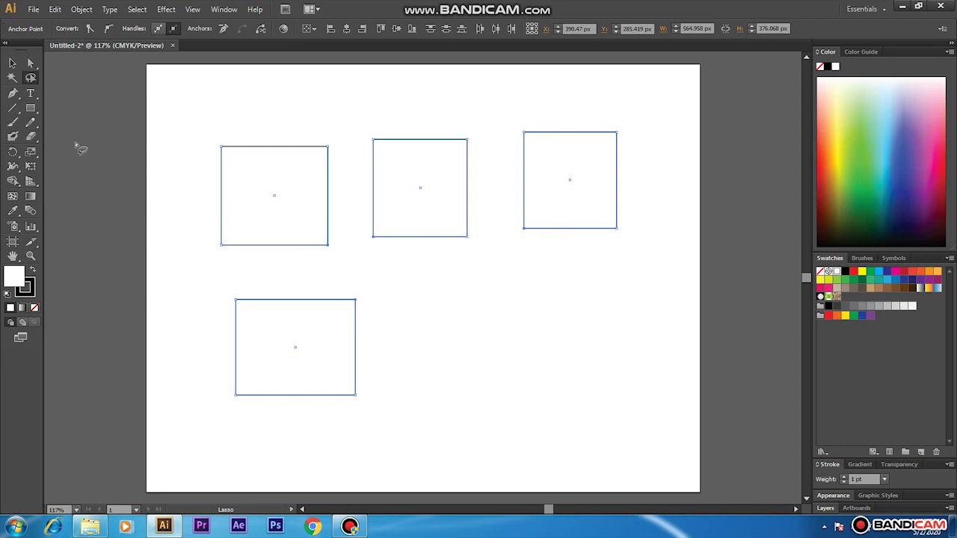
left_click(30, 64)
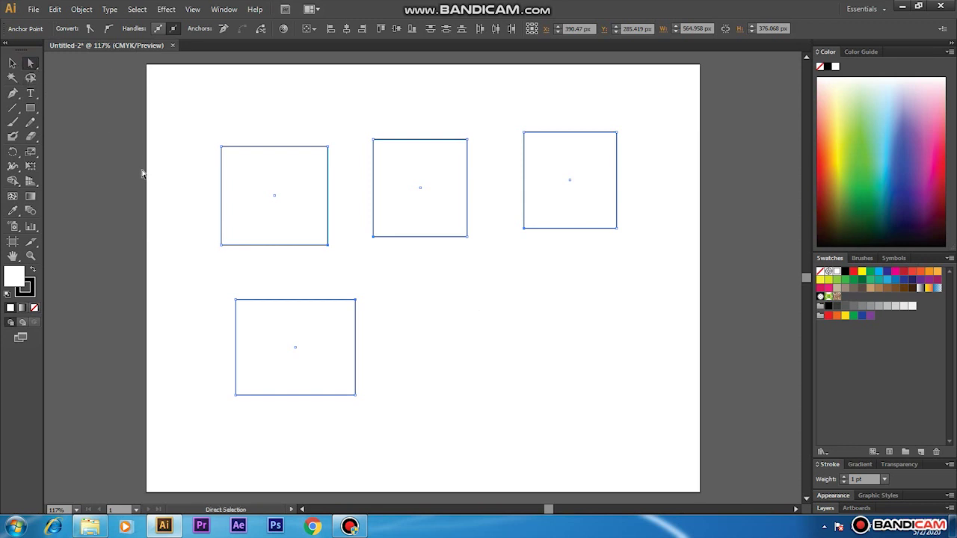
left_click_drag(434, 337, 461, 303)
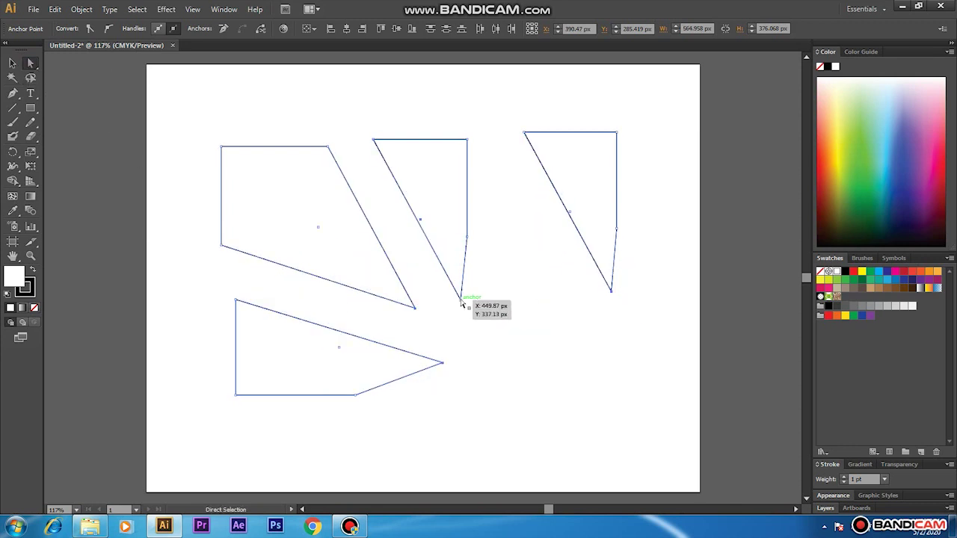
key("ctrl")
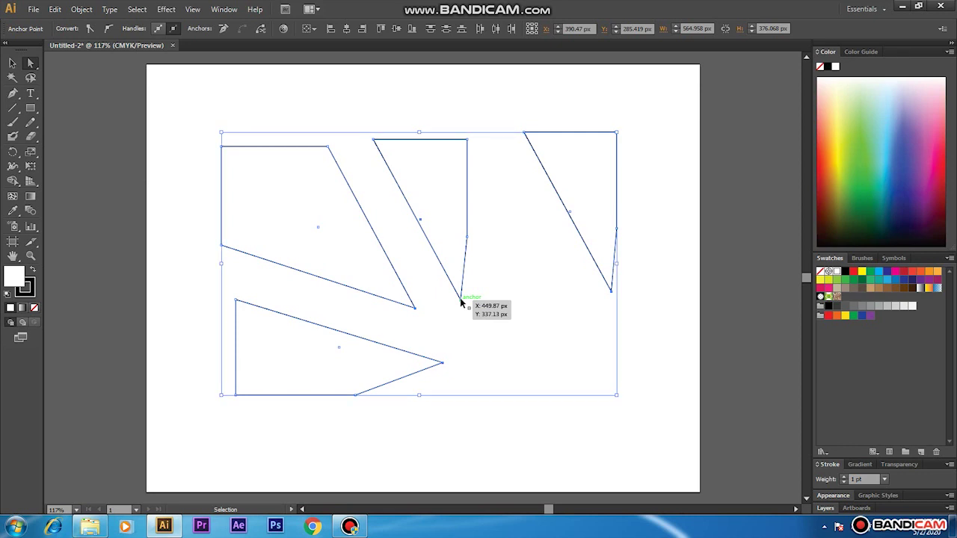
key("ctrl+z")
key("ctrl+z")
key("ctrl+z")
key("ctrl+z")
key("ctrl")
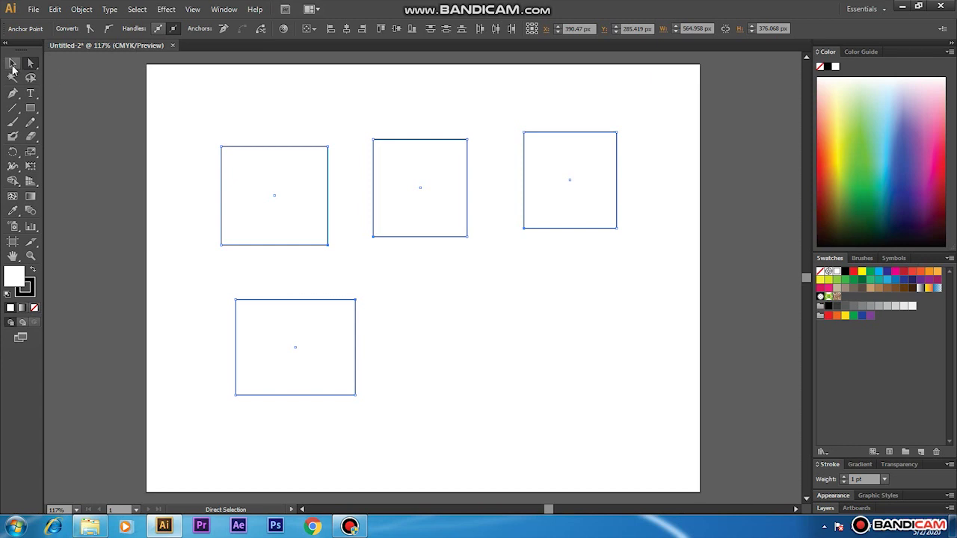
Delete the four rectangles and the leftover vertical line from the artboard.
mouse_move(169, 101)
left_mouse_down()
mouse_move(218, 240)
mouse_move(599, 409)
left_mouse_up()
key("Delete")
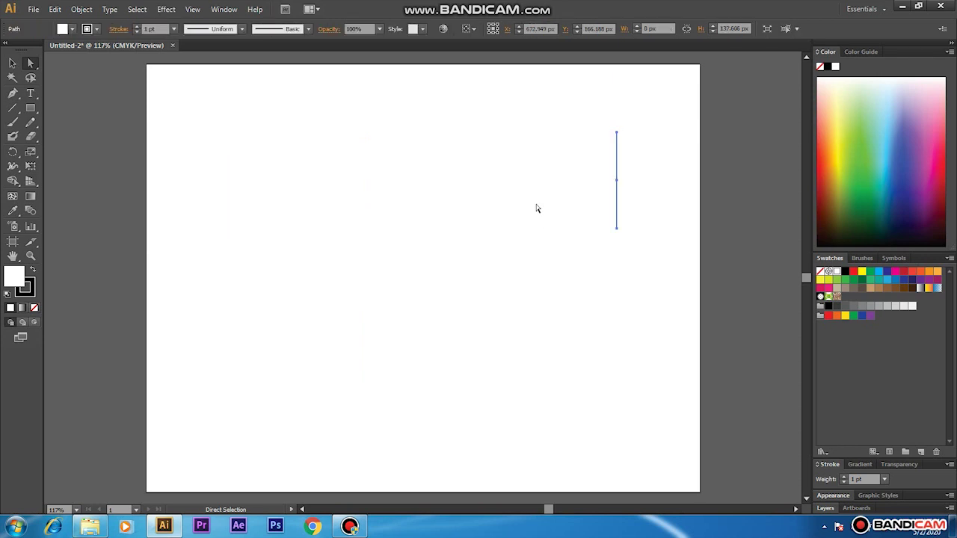
left_click_drag(588, 120, 649, 299)
key("Delete")
Draw three rounded rectangles: two side by side at top, one below the first.
left_click(31, 108)
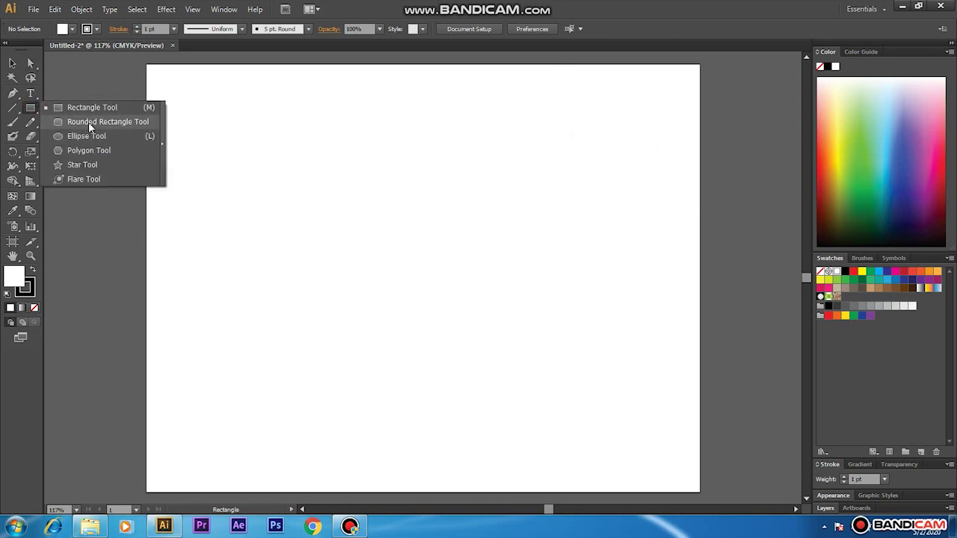
left_click(88, 122)
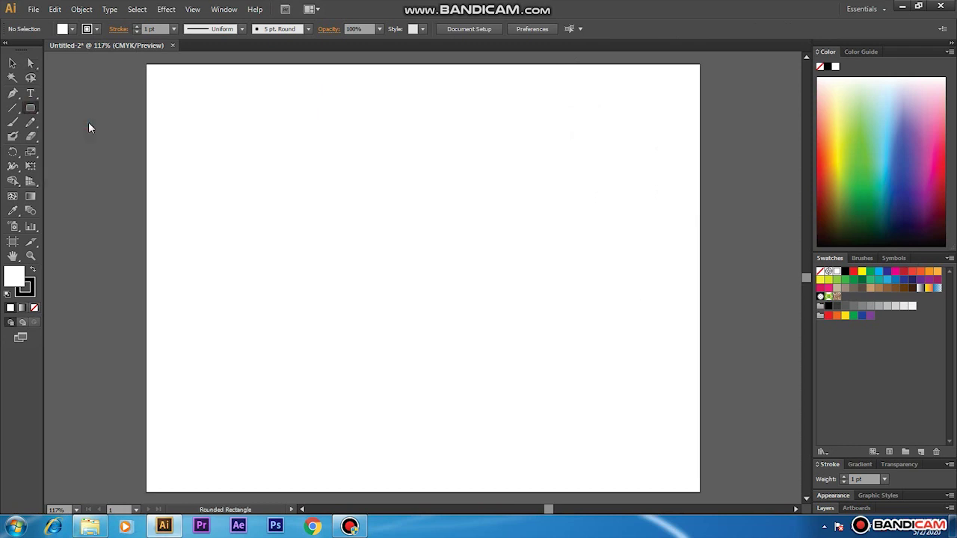
left_click_drag(241, 158, 362, 261)
left_click_drag(436, 147, 551, 252)
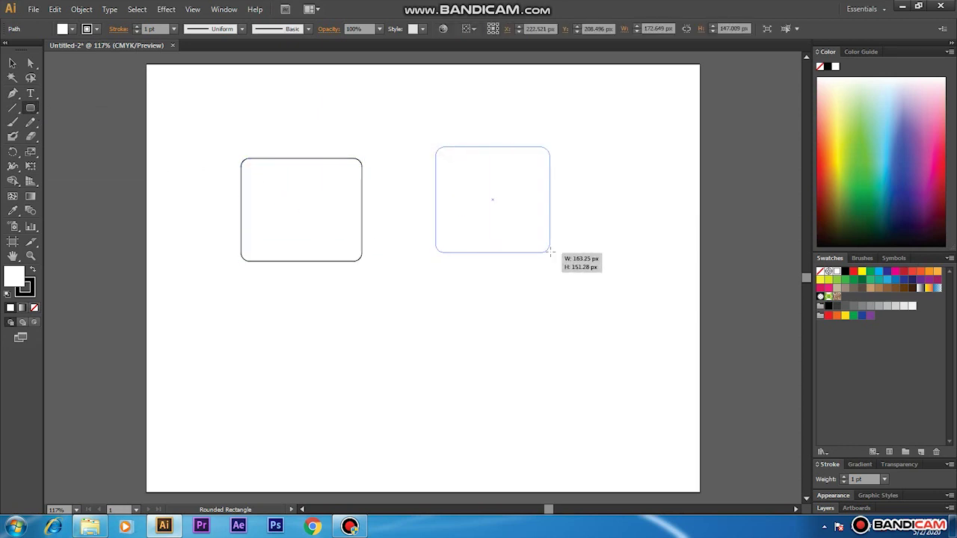
left_click_drag(260, 303, 364, 406)
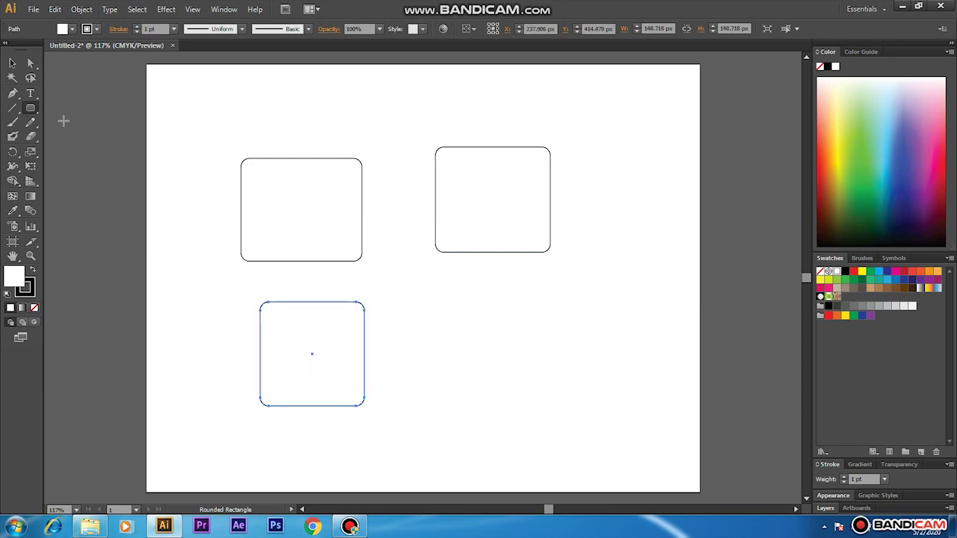
Switch to the Lasso tool and loop around the rounded rectangles' top-right corners.
left_click(15, 65)
left_click(30, 77)
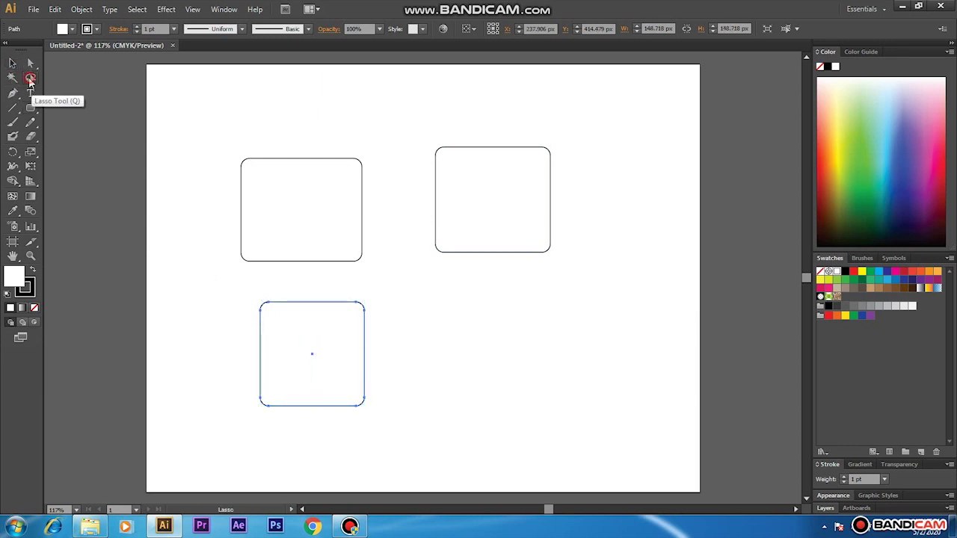
mouse_move(345, 139)
left_mouse_down()
mouse_move(358, 151)
mouse_move(344, 122)
mouse_move(401, 156)
mouse_move(444, 160)
mouse_move(449, 123)
mouse_move(412, 357)
mouse_move(367, 340)
mouse_move(355, 308)
mouse_move(370, 281)
mouse_move(377, 162)
mouse_move(348, 141)
left_mouse_up()
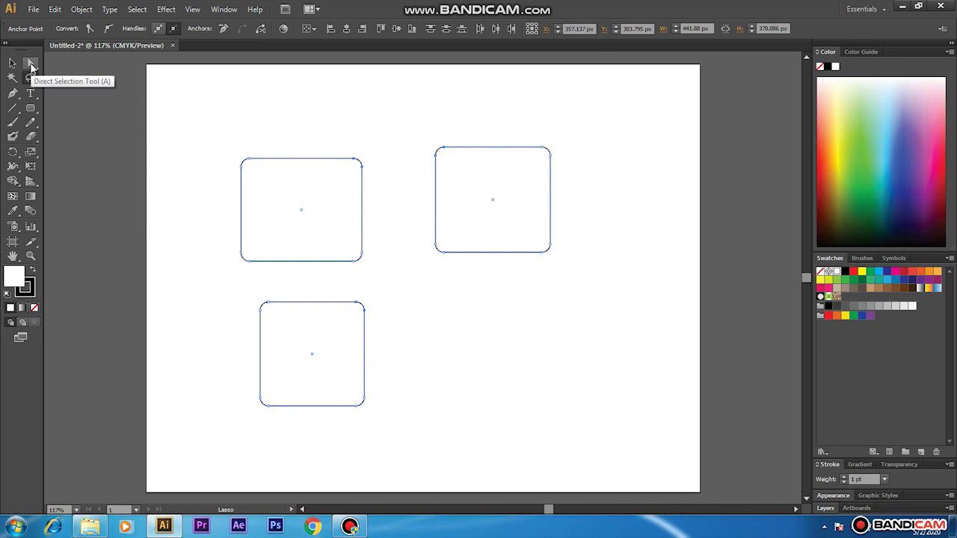
left_click(31, 66)
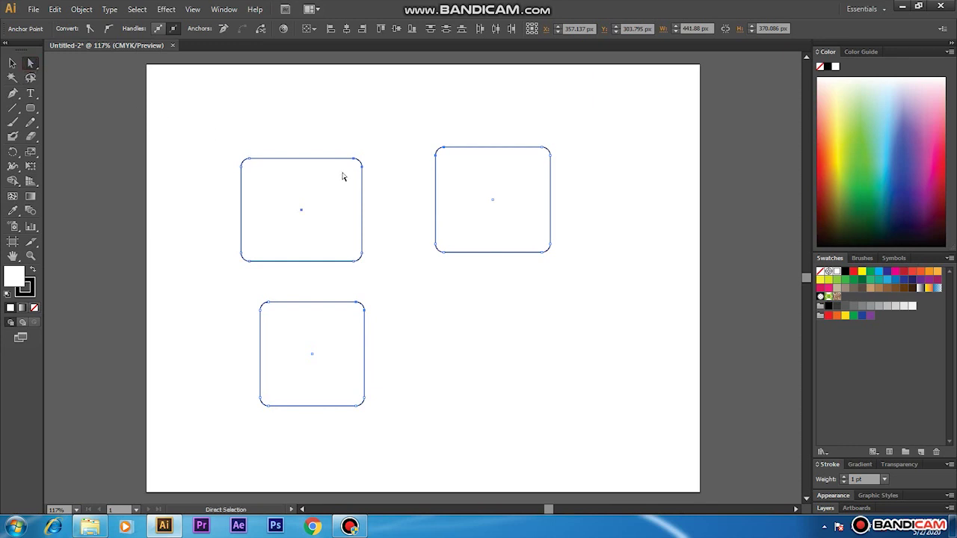
mouse_move(360, 165)
left_mouse_down()
mouse_move(415, 261)
mouse_move(349, 122)
left_mouse_up()
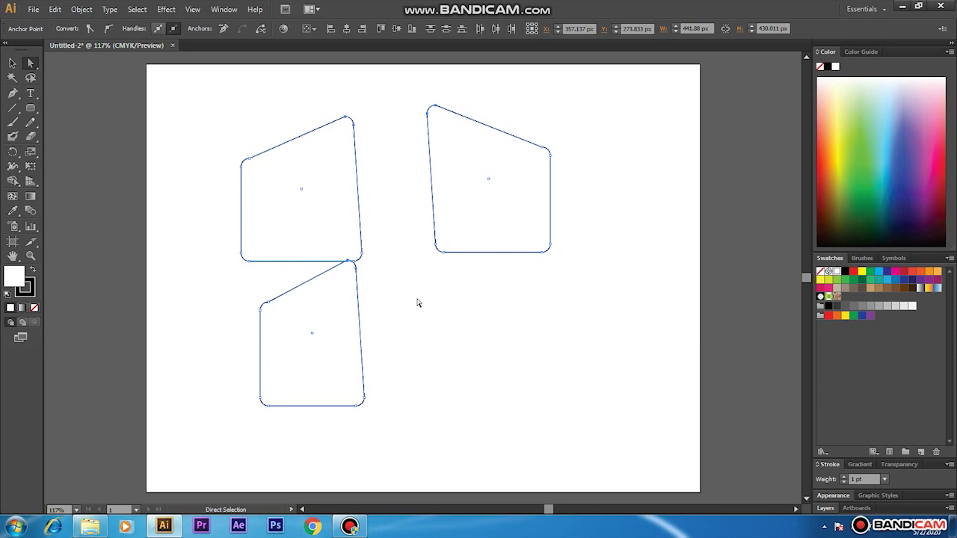
key("ctrl+z")
key("ctrl+z")
key("ctrl+z")
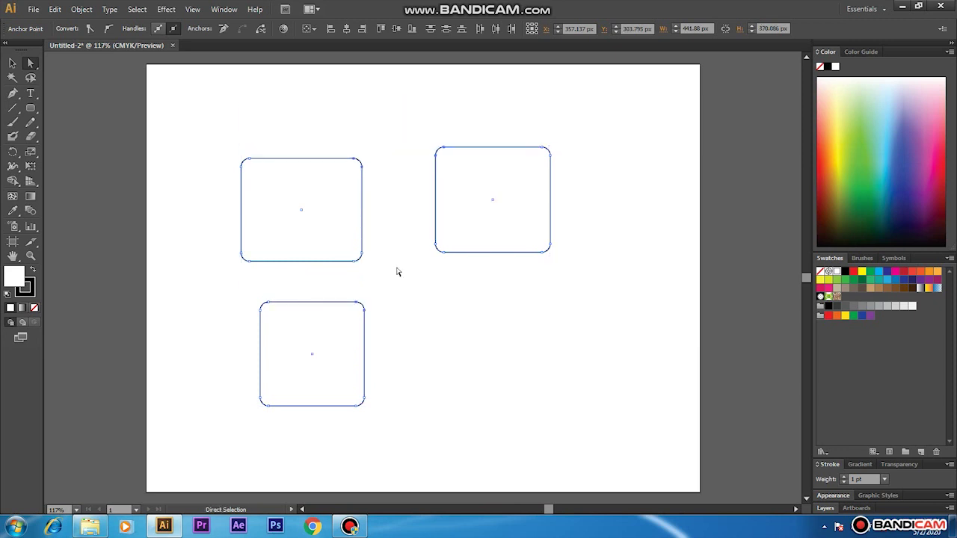
left_click(30, 76)
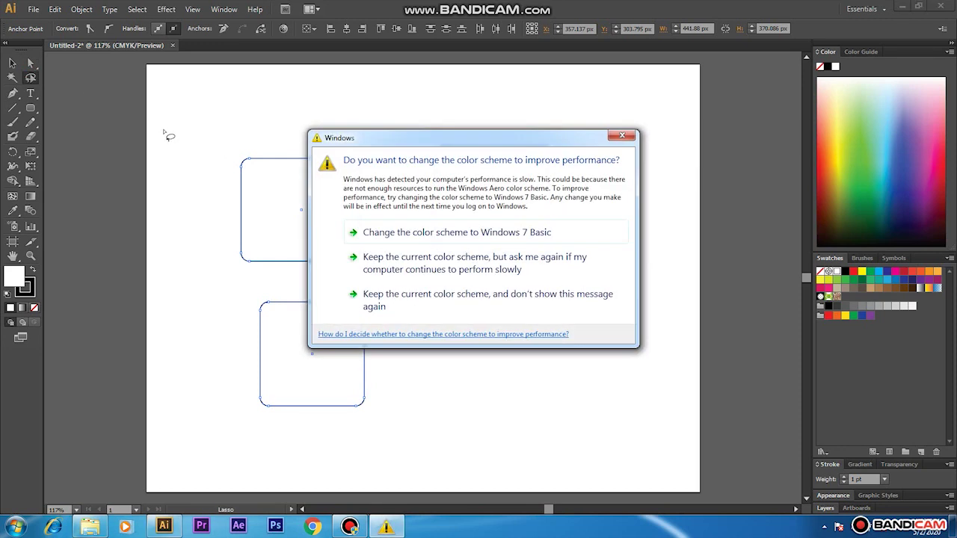
Accept the Windows 7 Basic colour scheme prompt and bring up the Bandicam recorder.
left_click(422, 233)
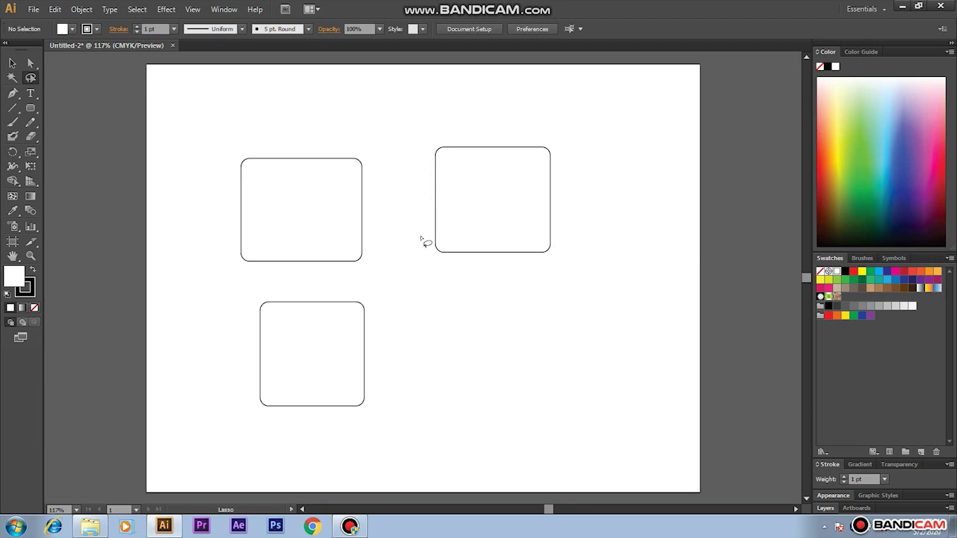
left_click(361, 529)
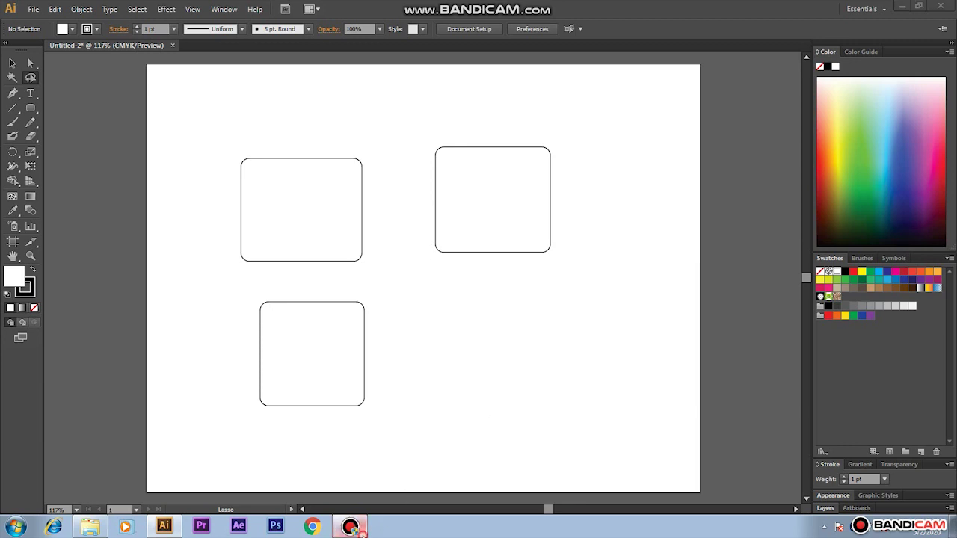